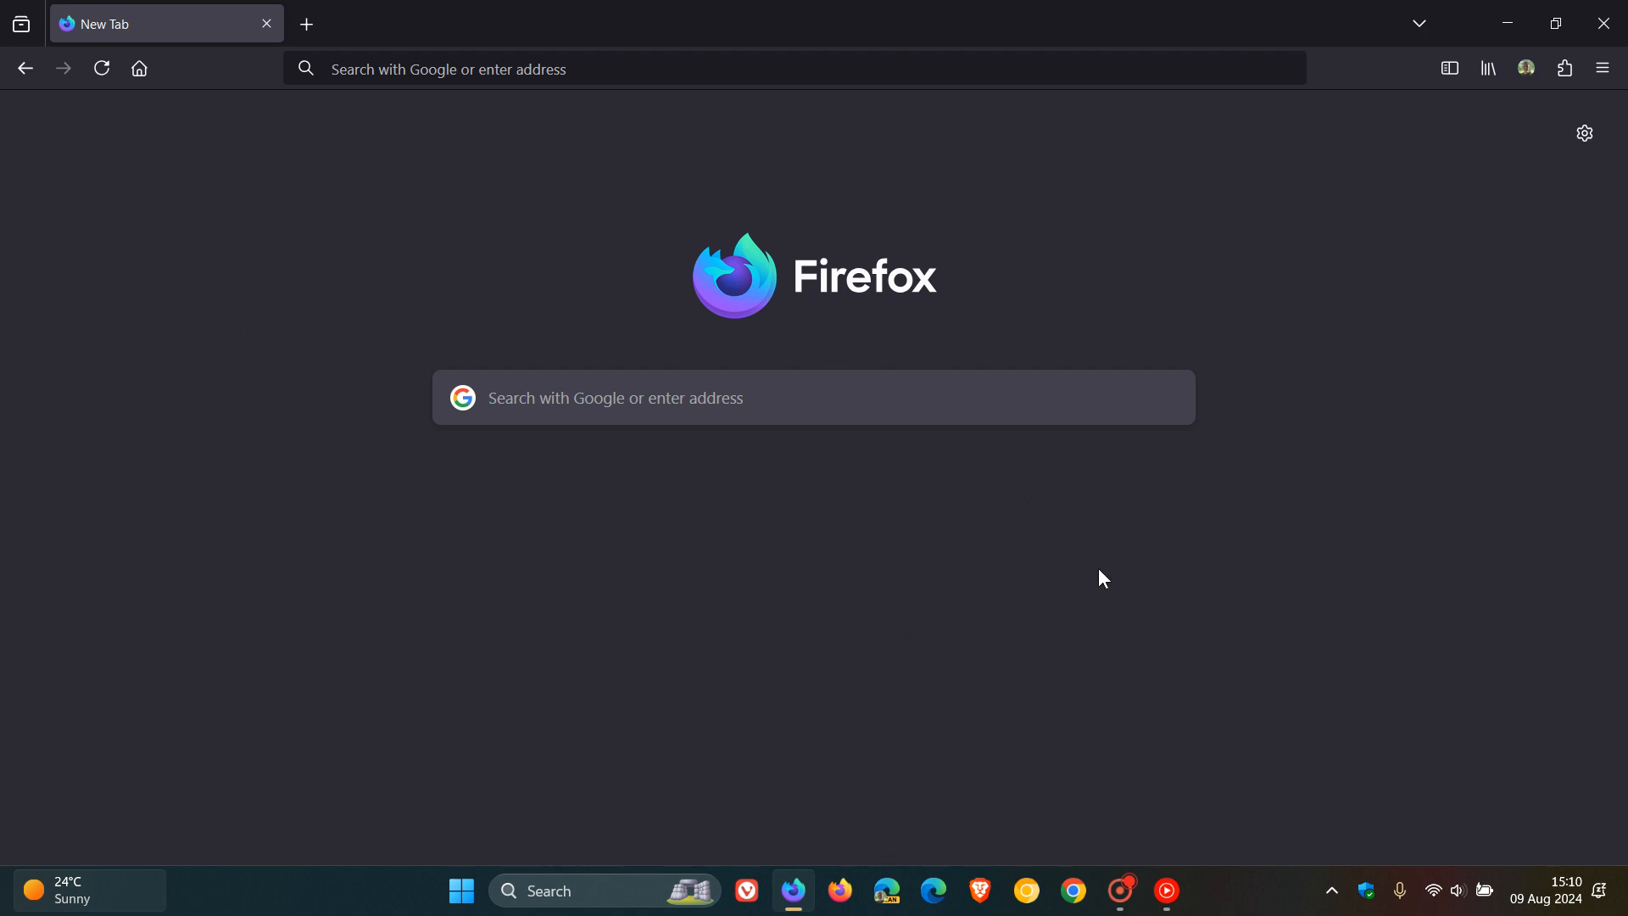
Step: Preview solid colour wallpapers: light blue, purple, pink, yellow, lavender and light pink
{"action": "left_click", "coordinate": [1585, 134]}
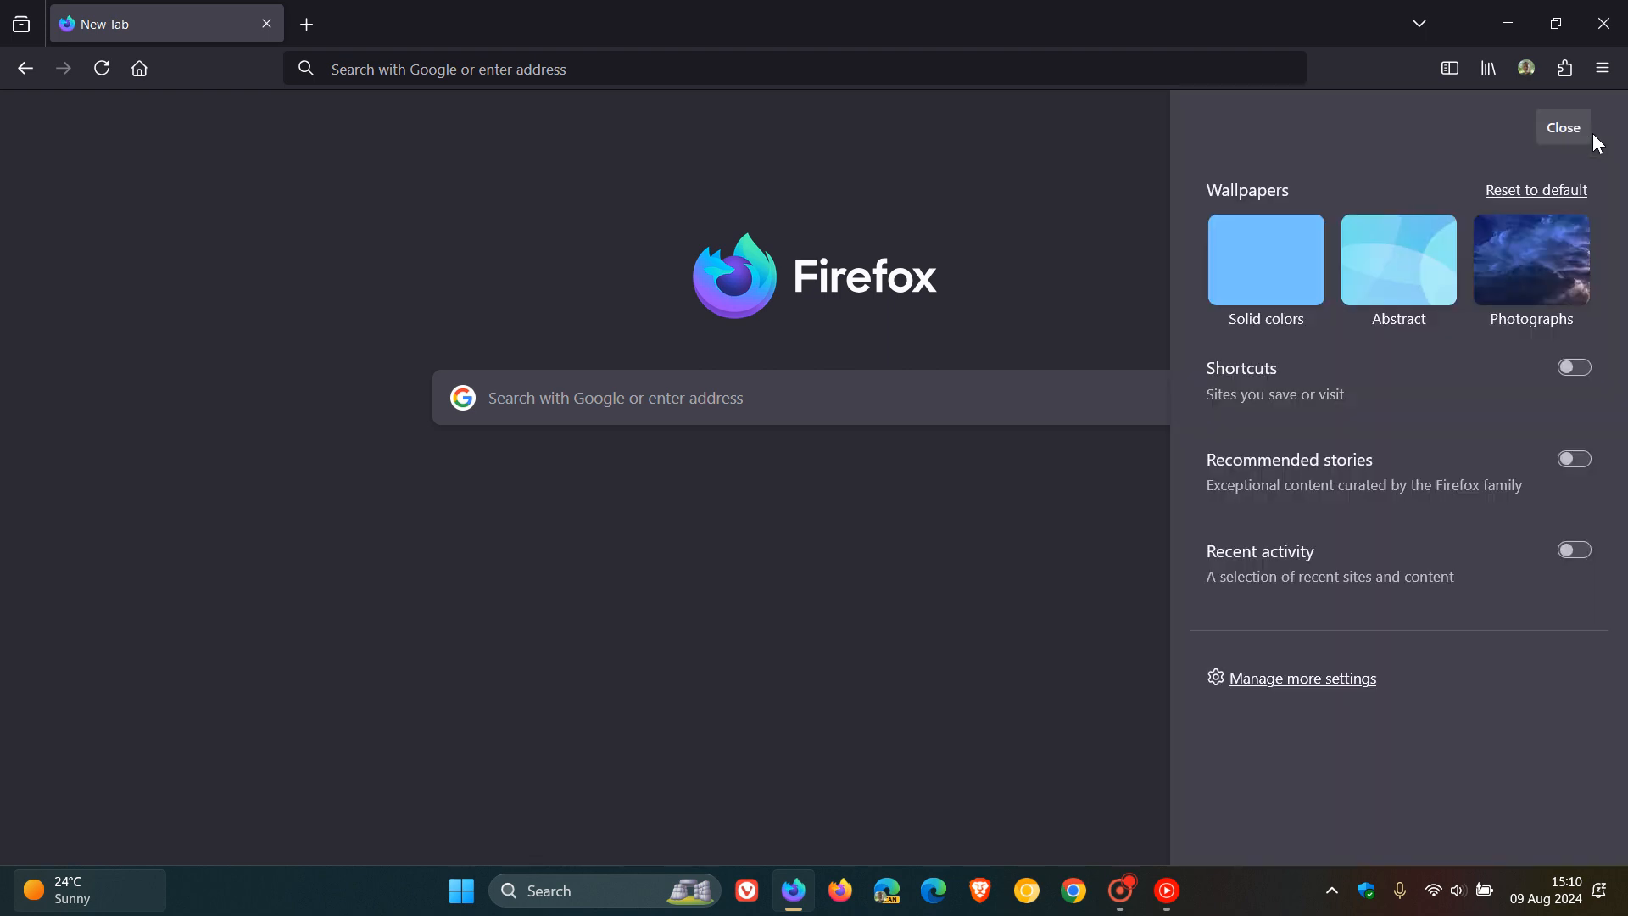
{"action": "left_click", "coordinate": [1273, 290]}
{"action": "left_click", "coordinate": [1267, 259]}
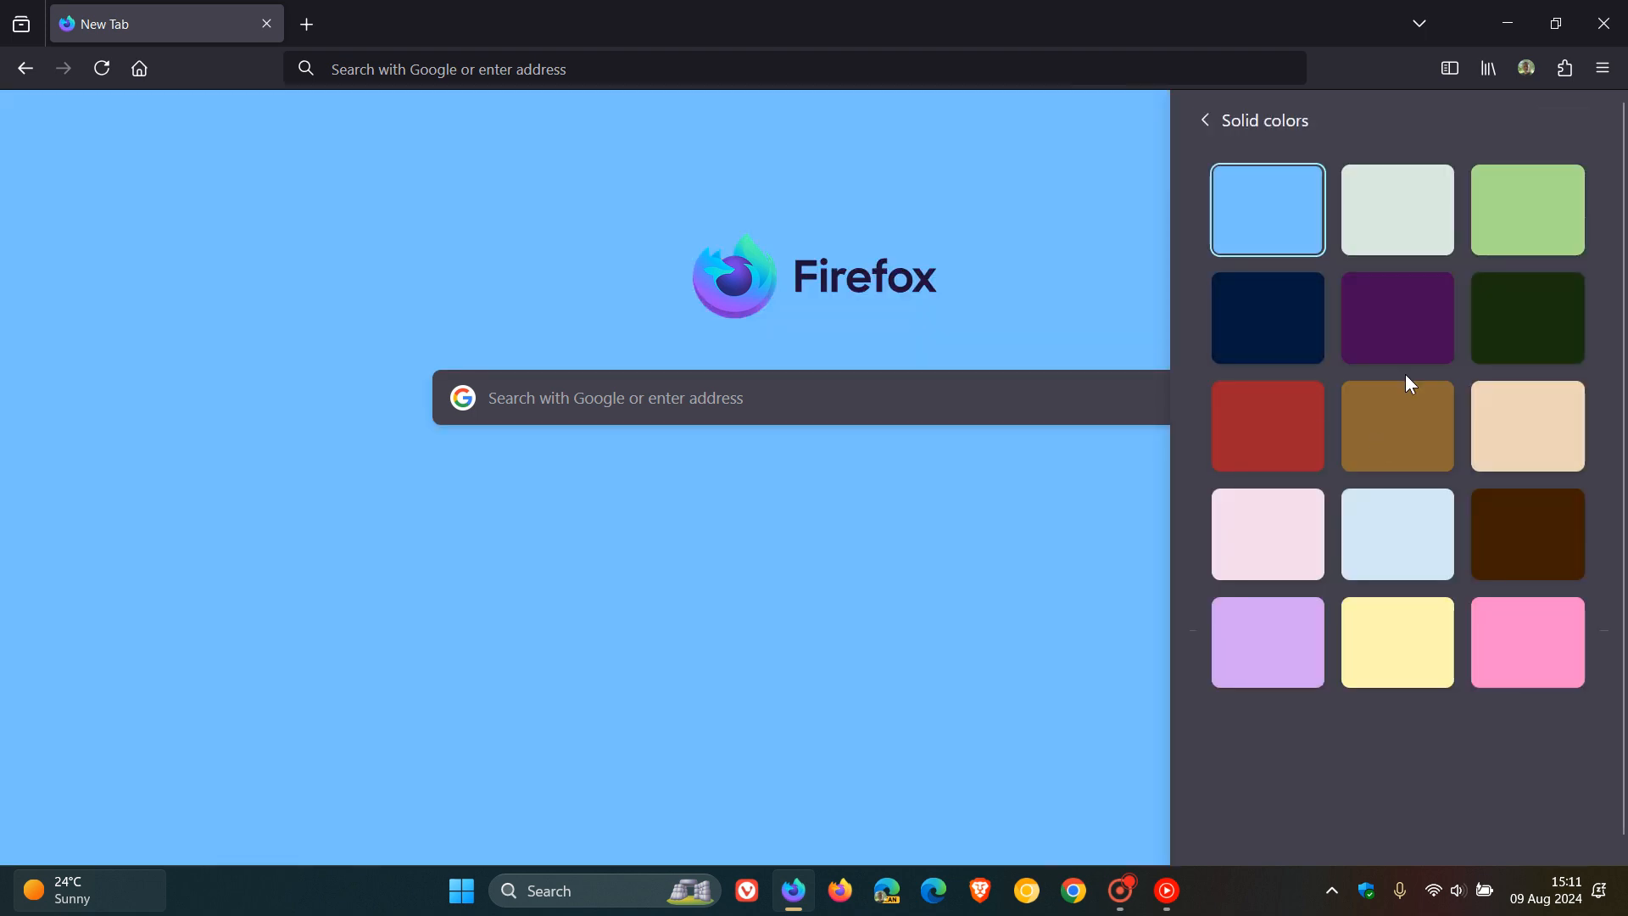
{"action": "left_click", "coordinate": [1396, 318]}
{"action": "left_click", "coordinate": [1519, 659]}
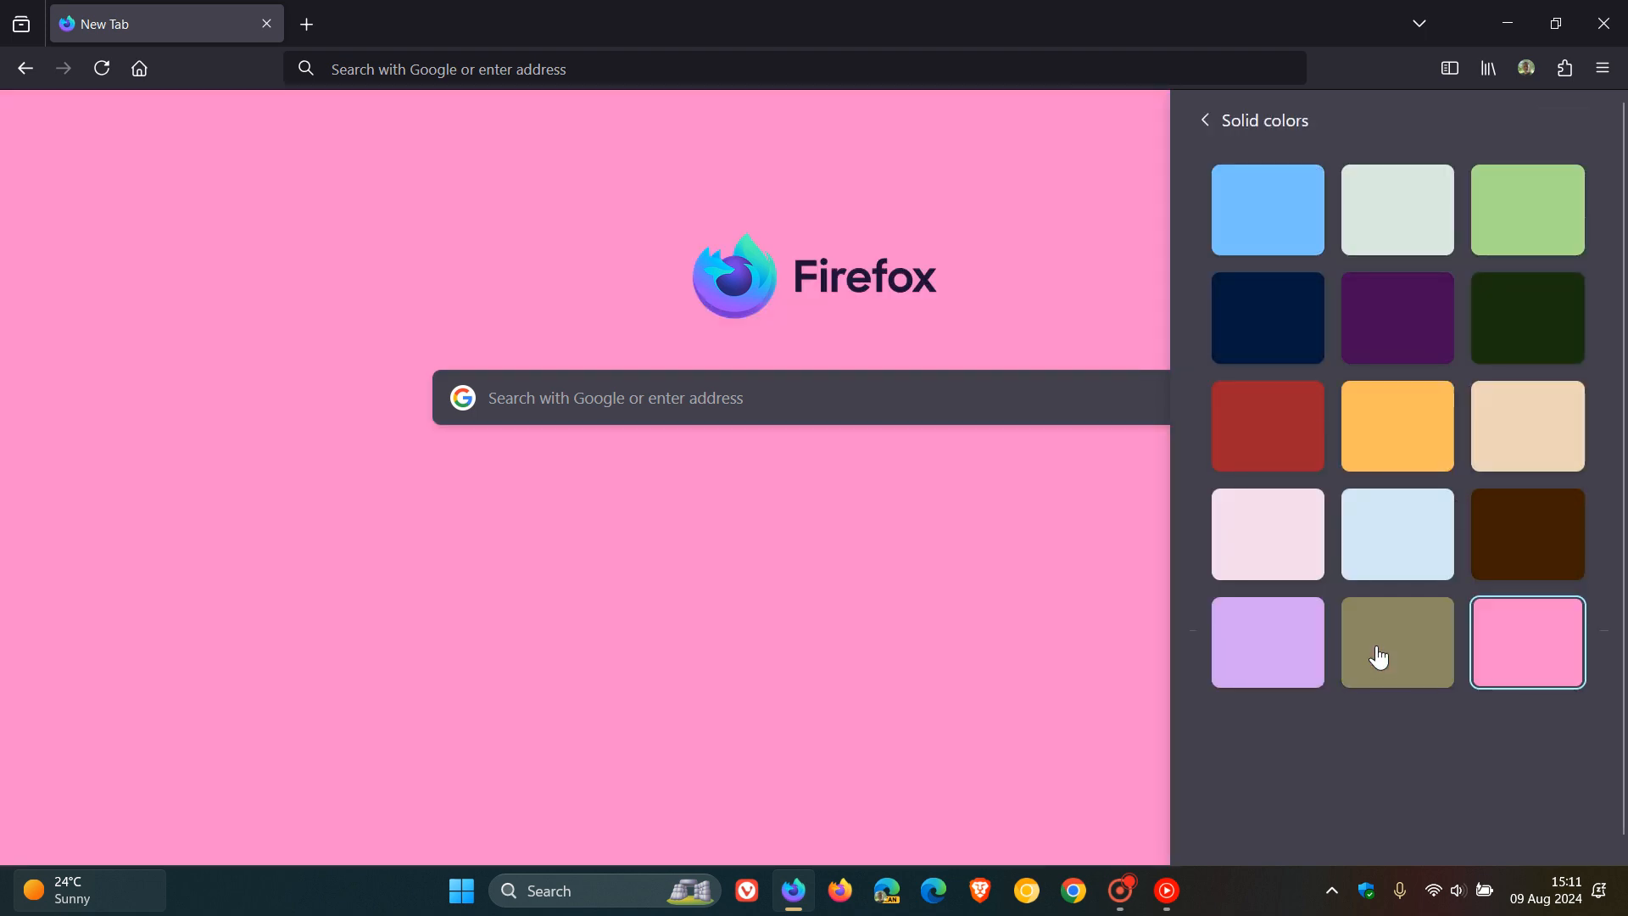
{"action": "left_click", "coordinate": [1382, 659]}
{"action": "left_click", "coordinate": [1269, 656]}
{"action": "left_click", "coordinate": [1247, 558]}
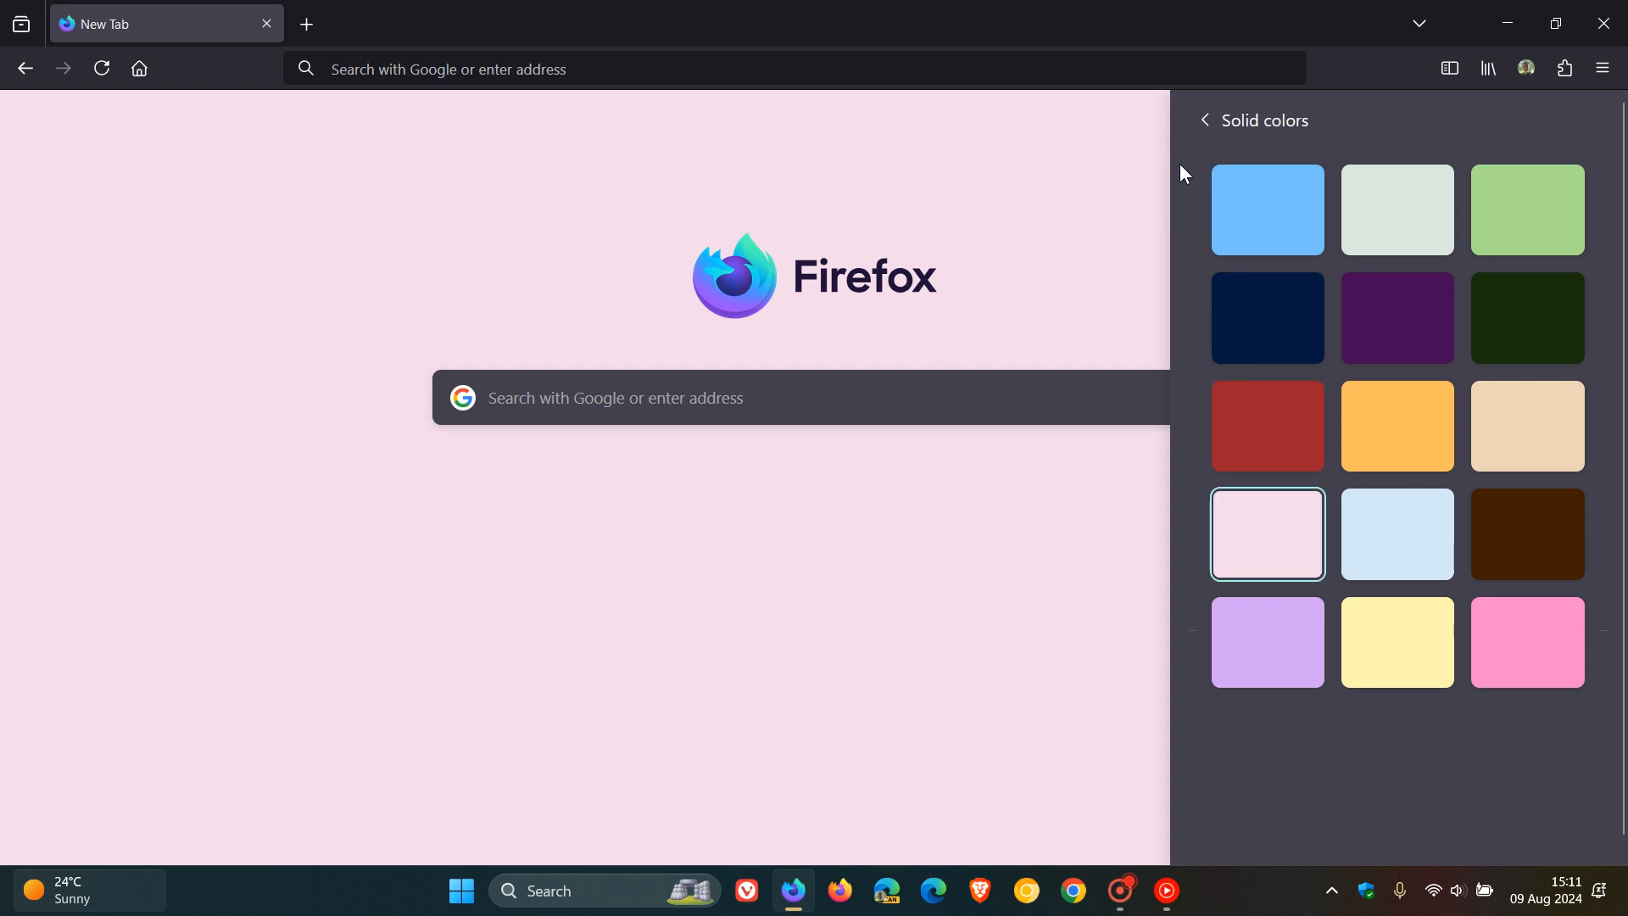
{"action": "left_click", "coordinate": [1205, 120]}
Step: Preview abstract wallpapers and apply the dark blue, purple and orange one
{"action": "left_click", "coordinate": [1400, 261]}
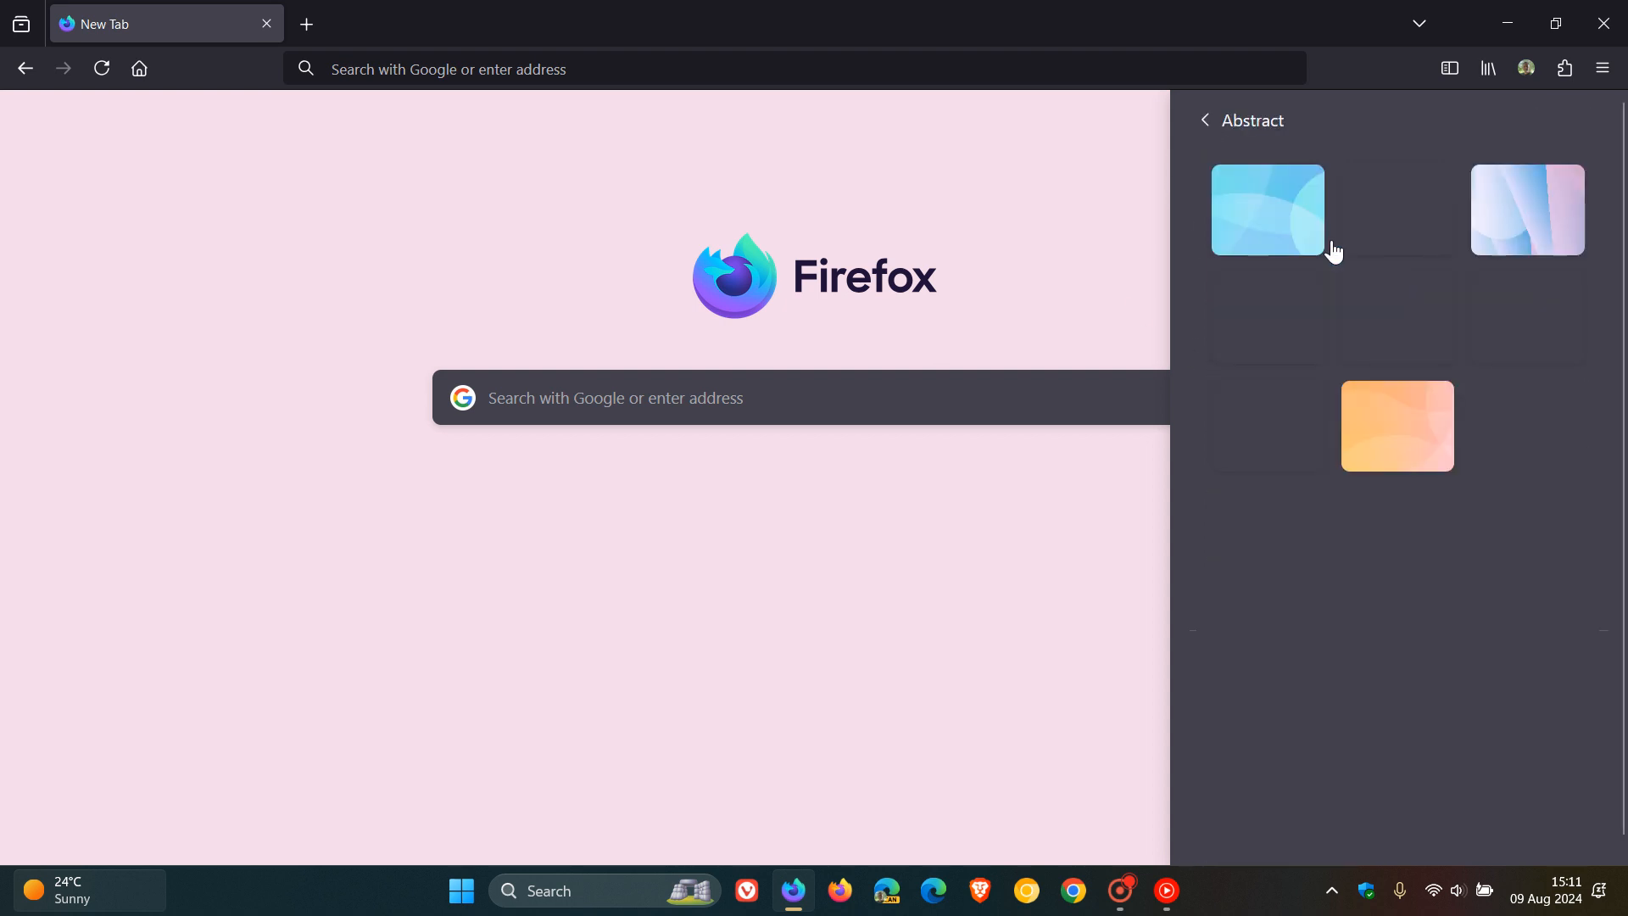
{"action": "left_click", "coordinate": [1262, 214]}
{"action": "left_click", "coordinate": [1267, 315]}
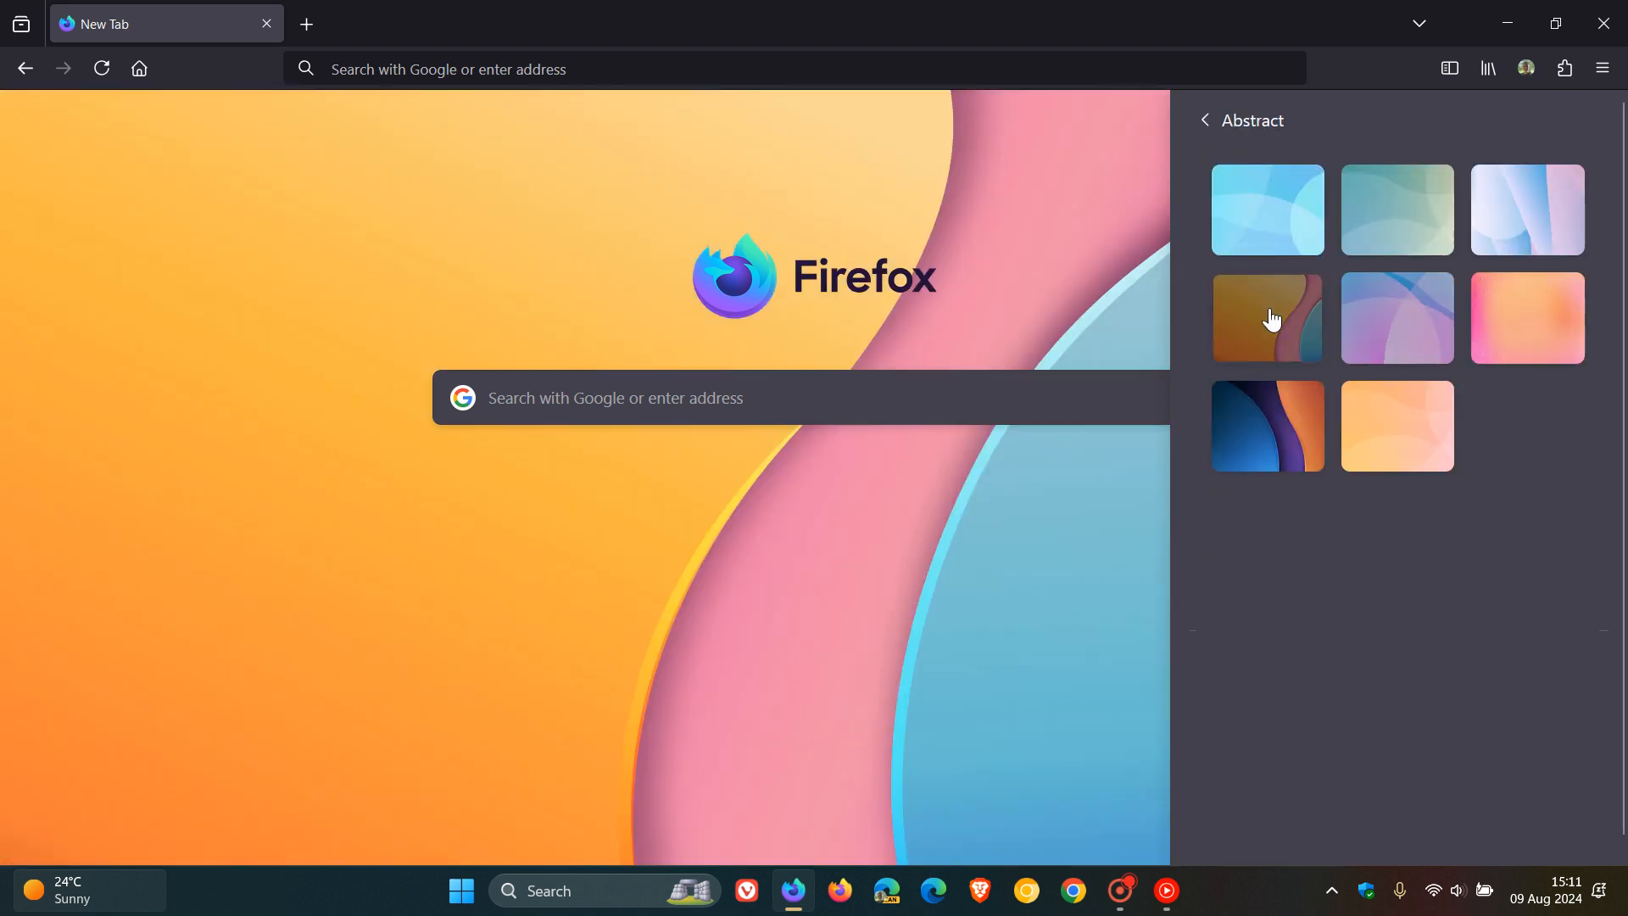
{"action": "left_click", "coordinate": [1273, 444]}
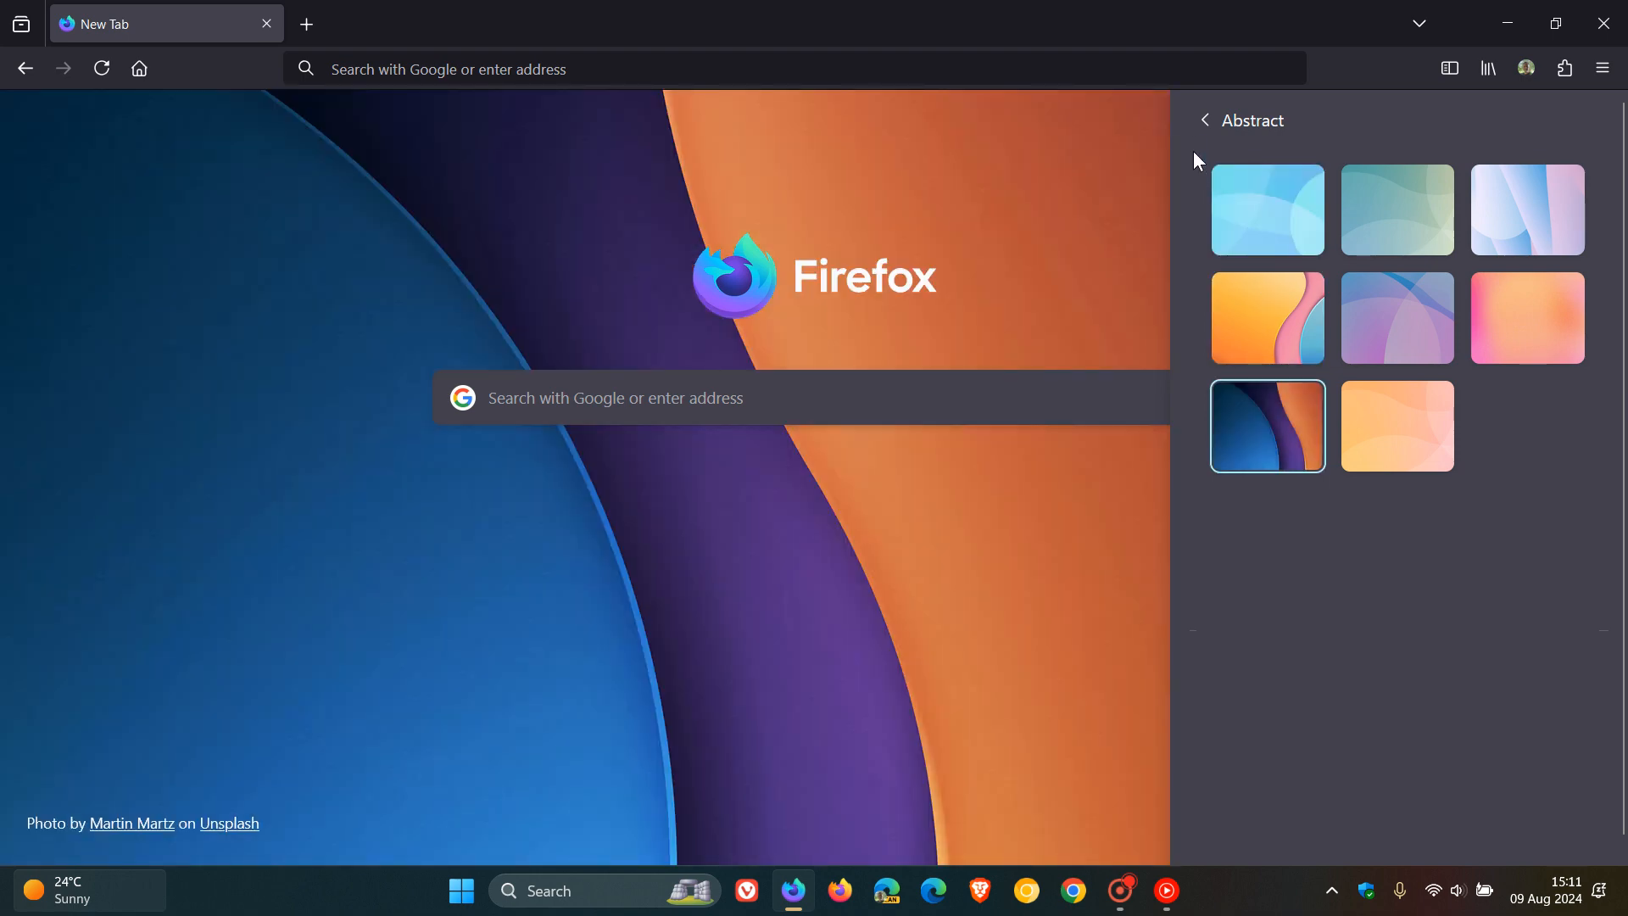
{"action": "left_click", "coordinate": [1203, 122]}
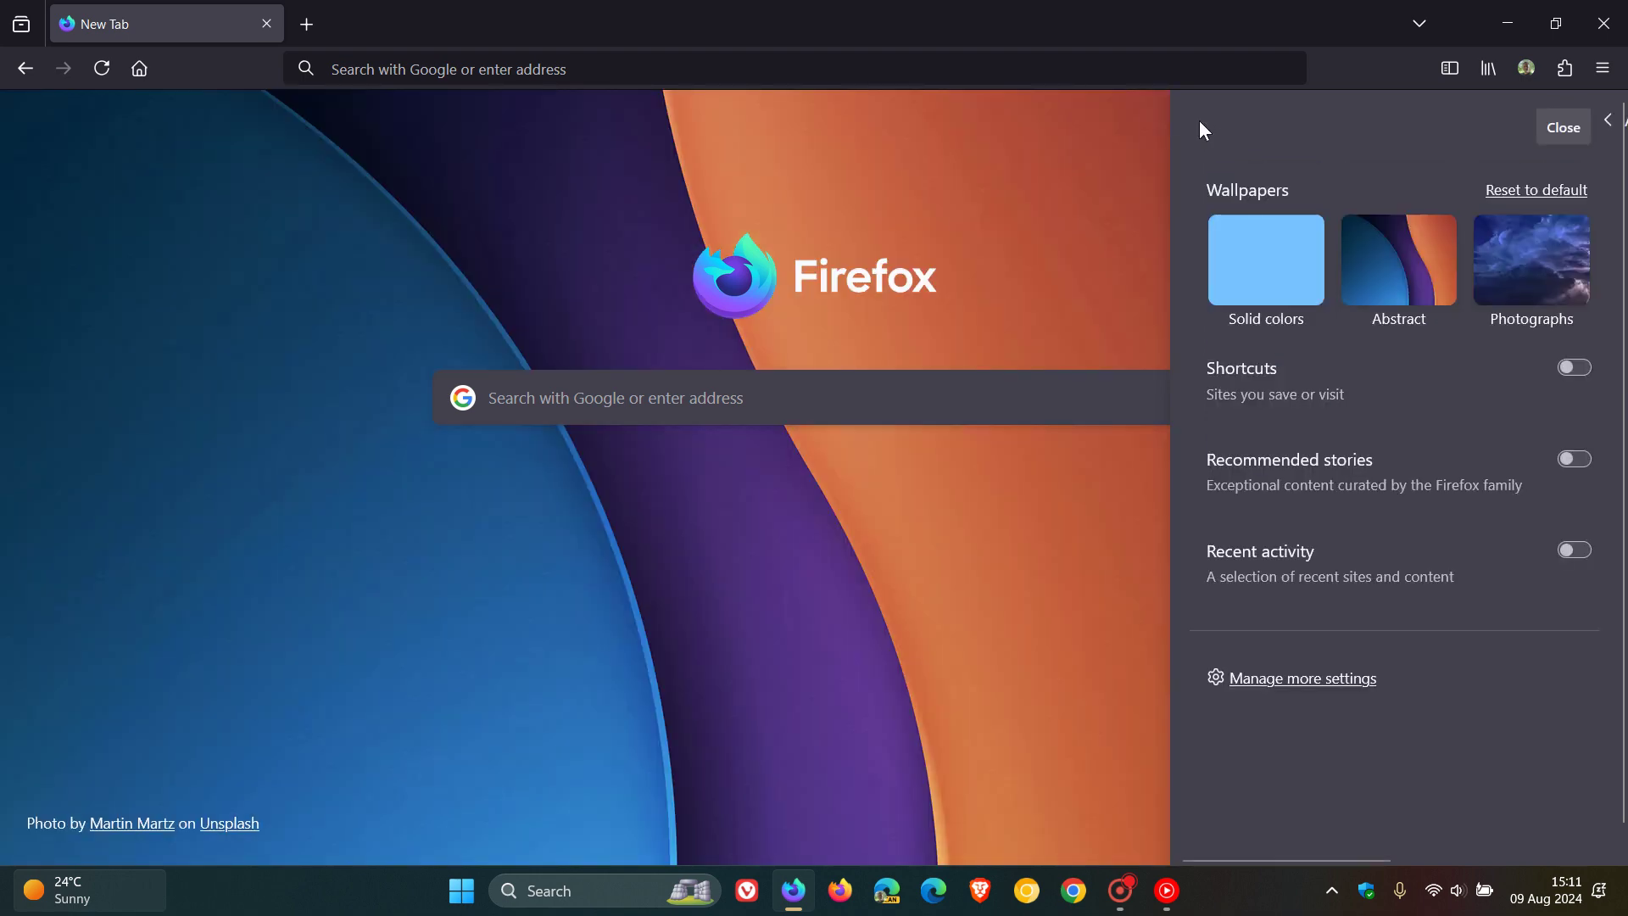
Step: Preview photograph wallpapers: red panda, stormy clouds and dark mountains
{"action": "left_click", "coordinate": [1534, 268]}
{"action": "left_click", "coordinate": [1528, 220]}
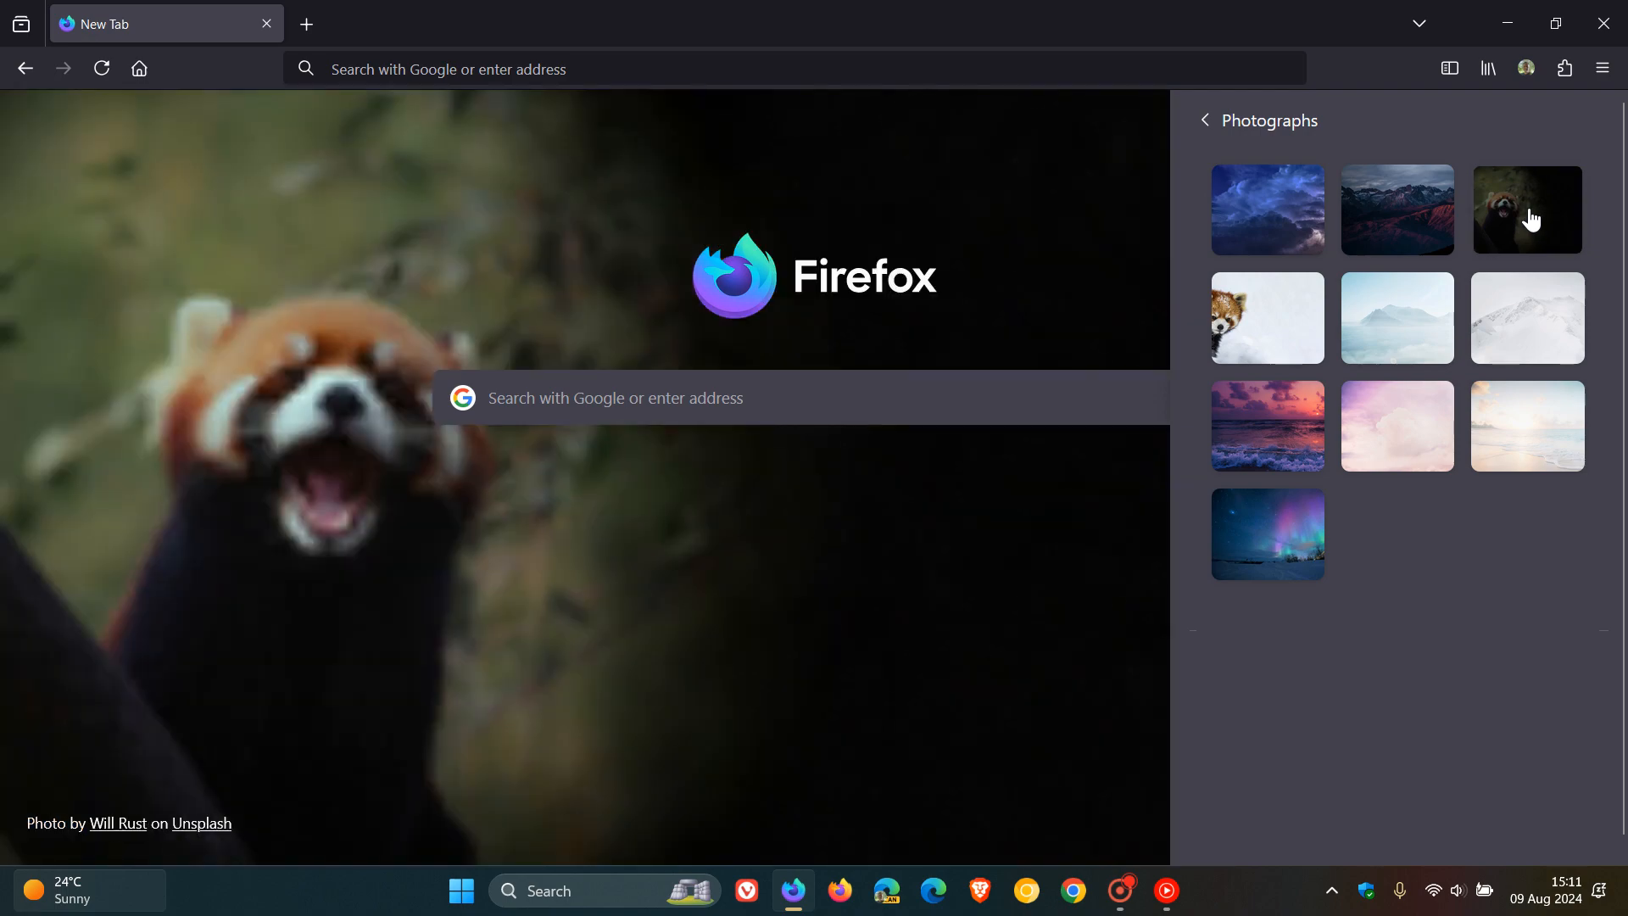
{"action": "left_click", "coordinate": [1294, 333]}
{"action": "left_click", "coordinate": [1245, 227]}
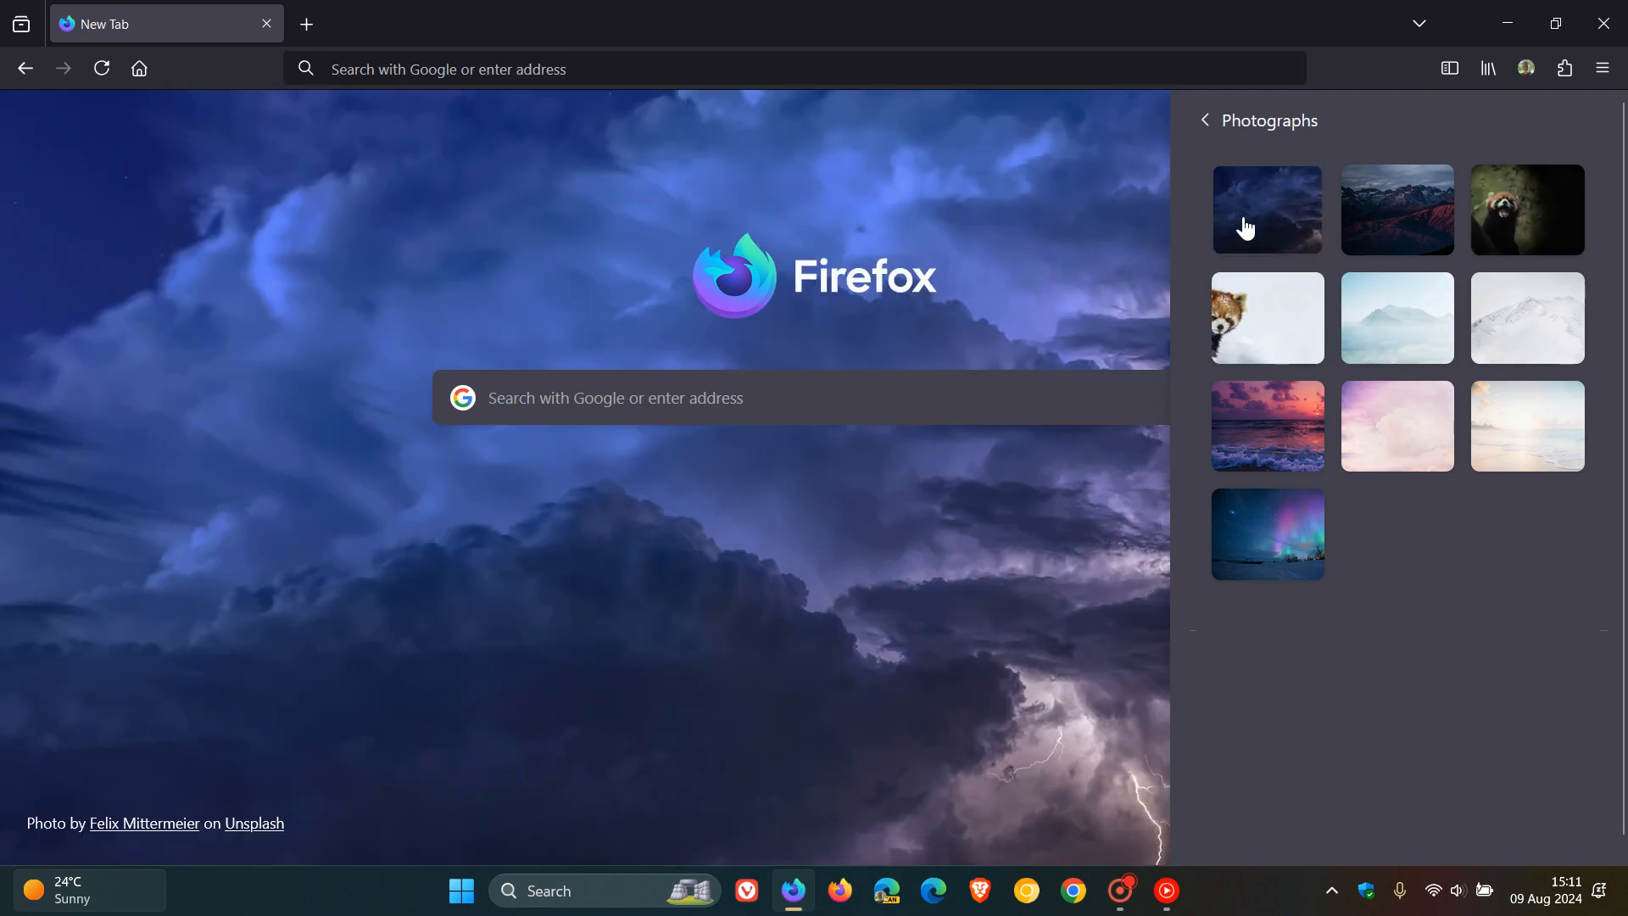
{"action": "left_click", "coordinate": [1411, 228]}
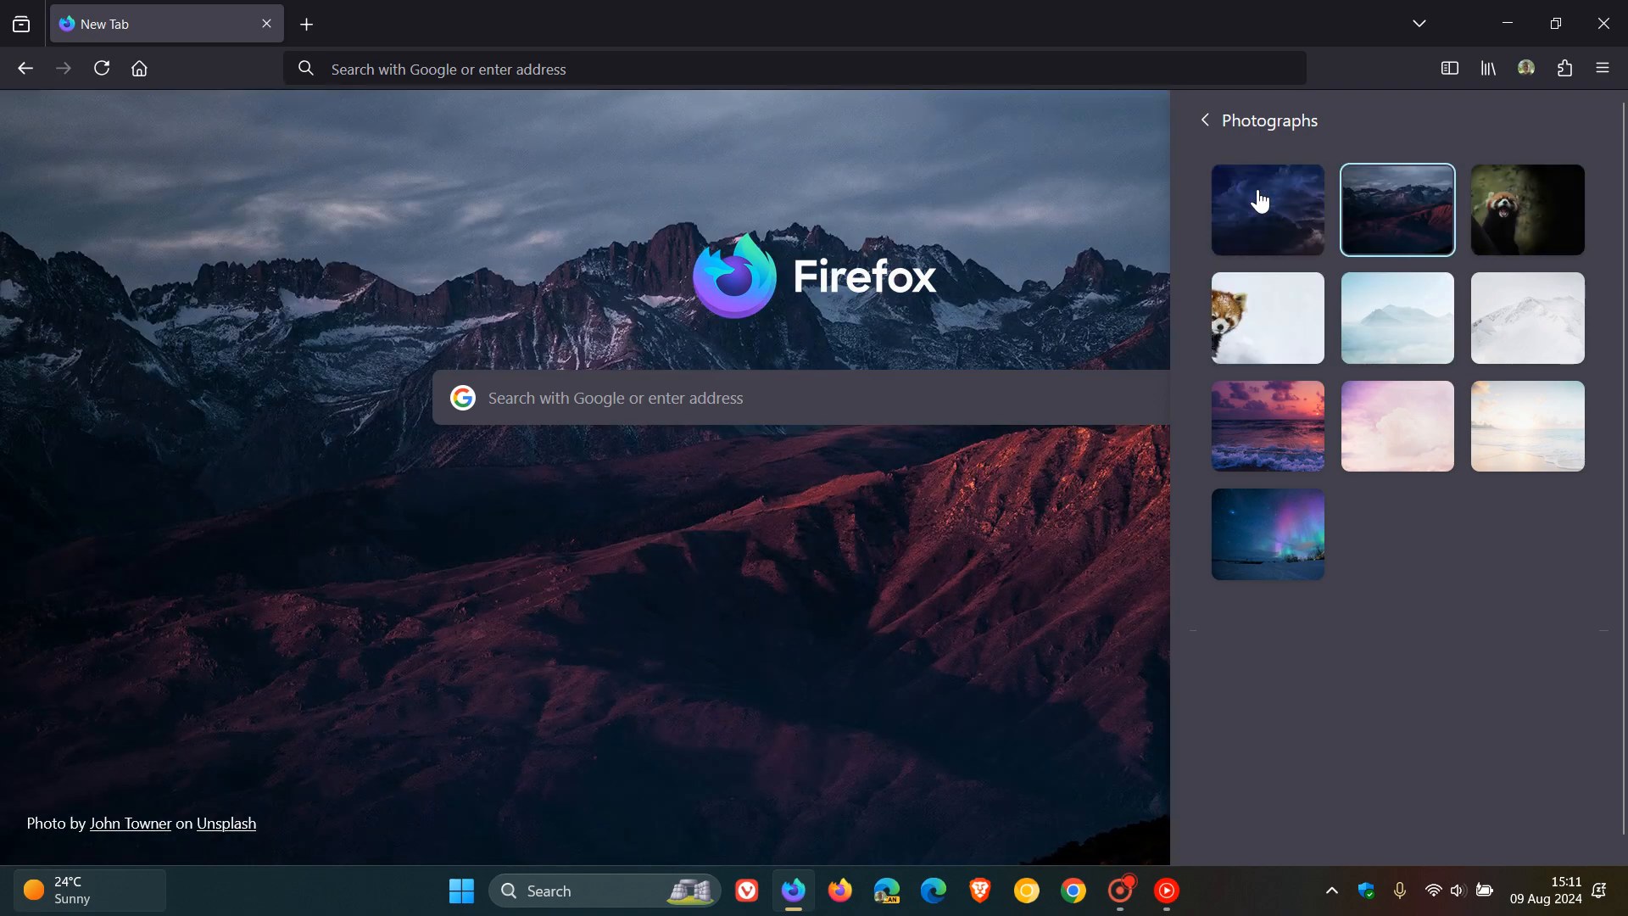
{"action": "left_click", "coordinate": [1204, 122]}
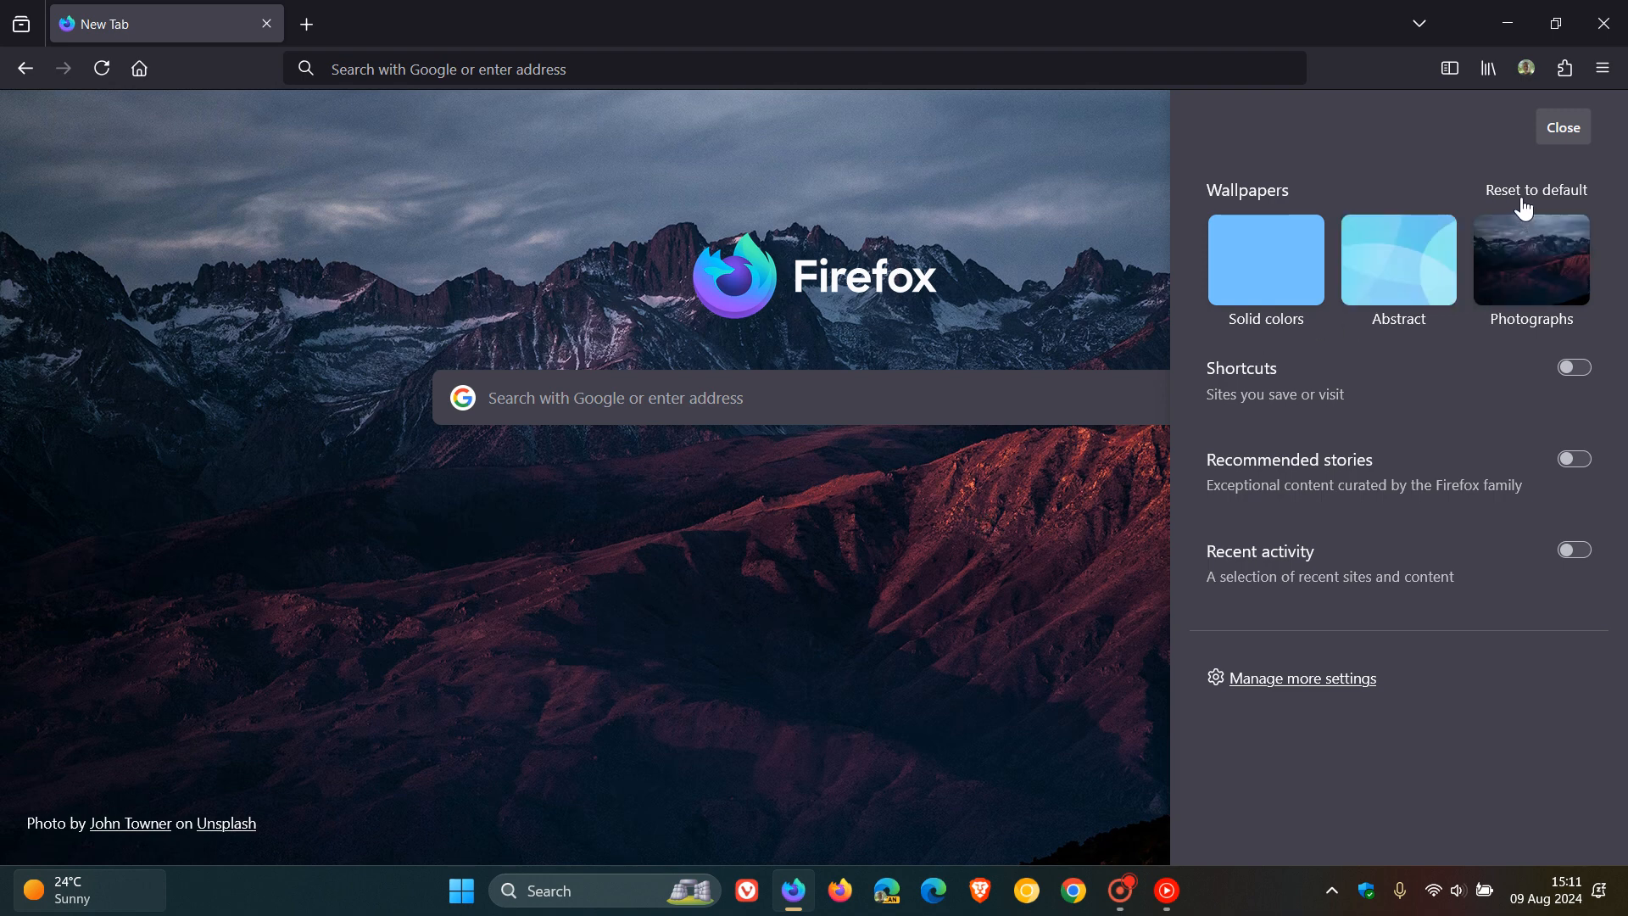
Step: Apply the red panda photograph as the new tab wallpaper
{"action": "left_click", "coordinate": [1517, 256]}
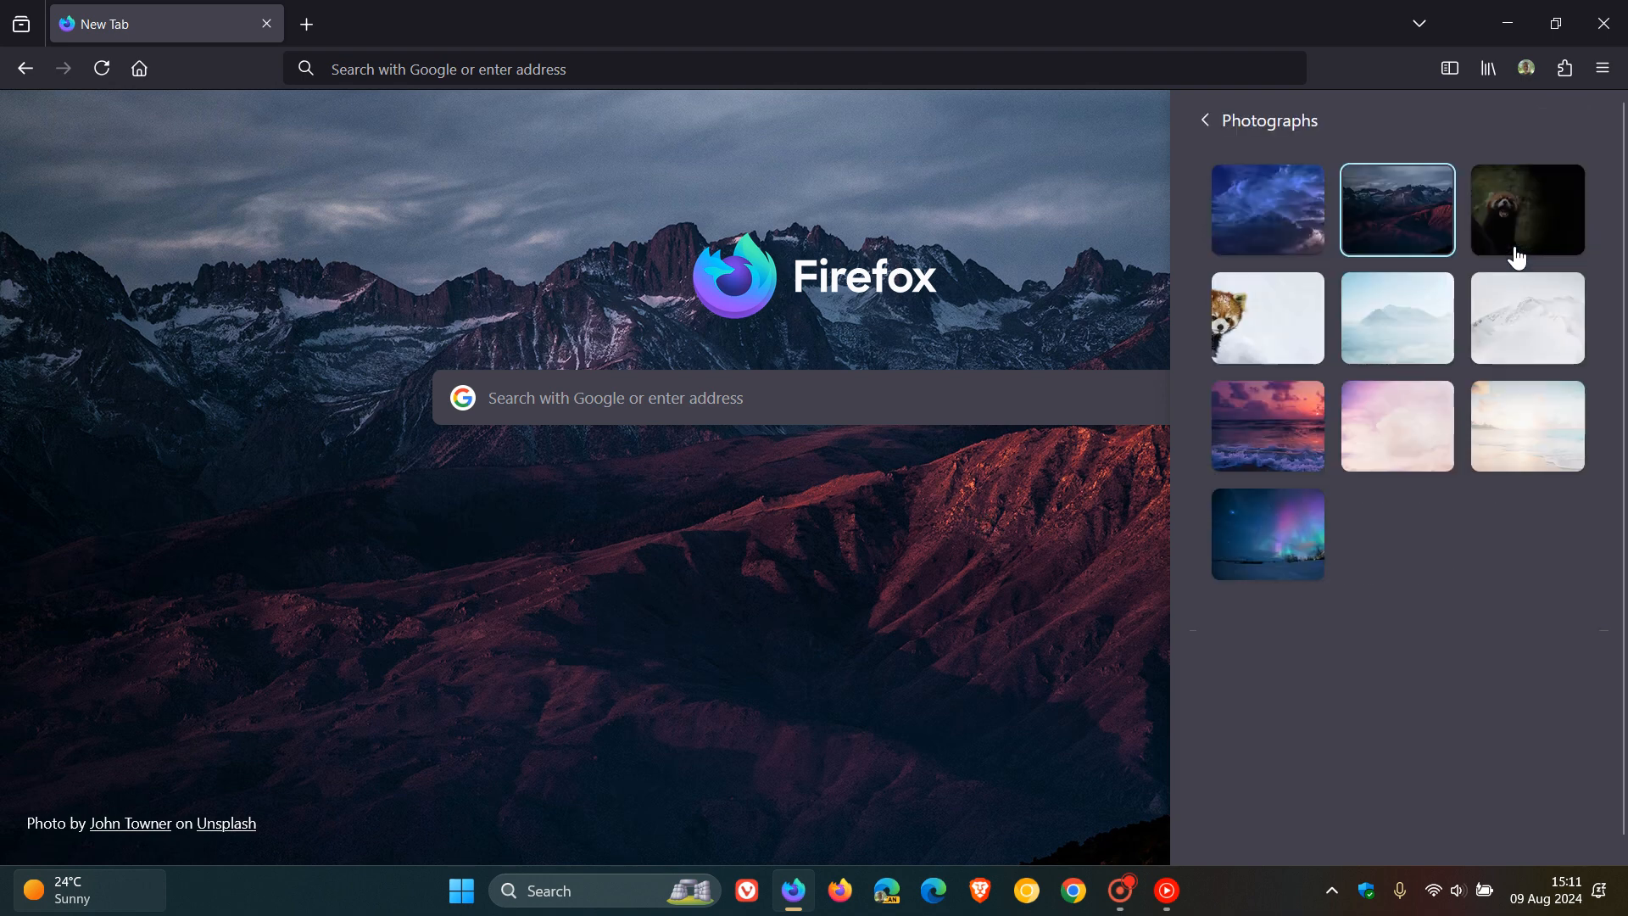
{"action": "left_click", "coordinate": [1520, 226]}
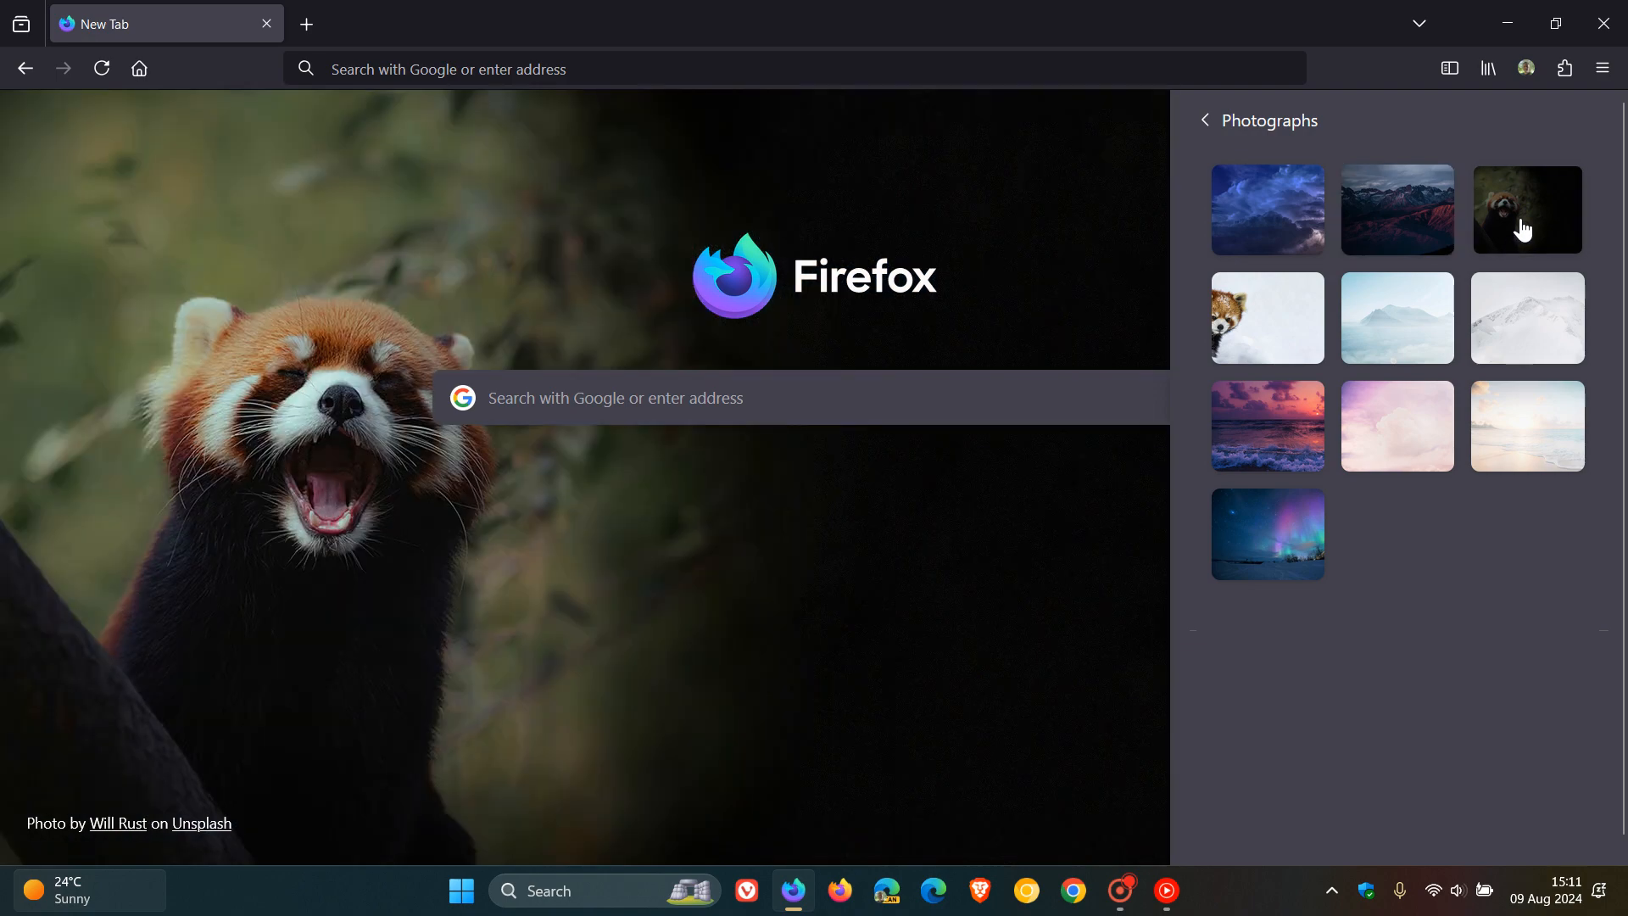
{"action": "left_click", "coordinate": [1204, 120]}
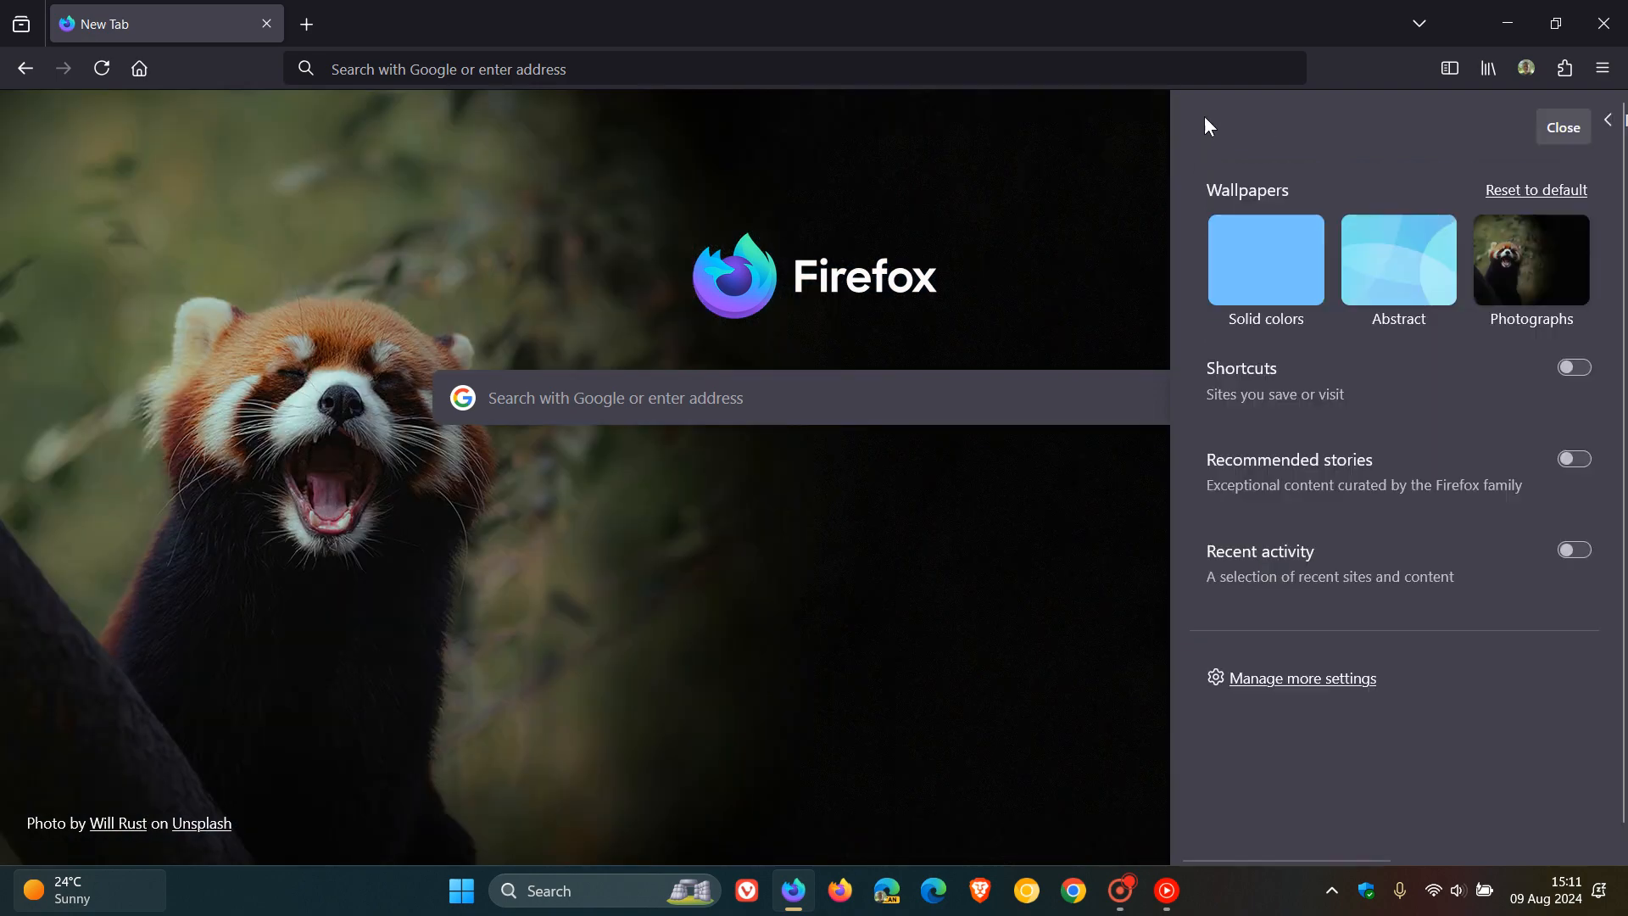
{"action": "left_click", "coordinate": [1563, 128]}
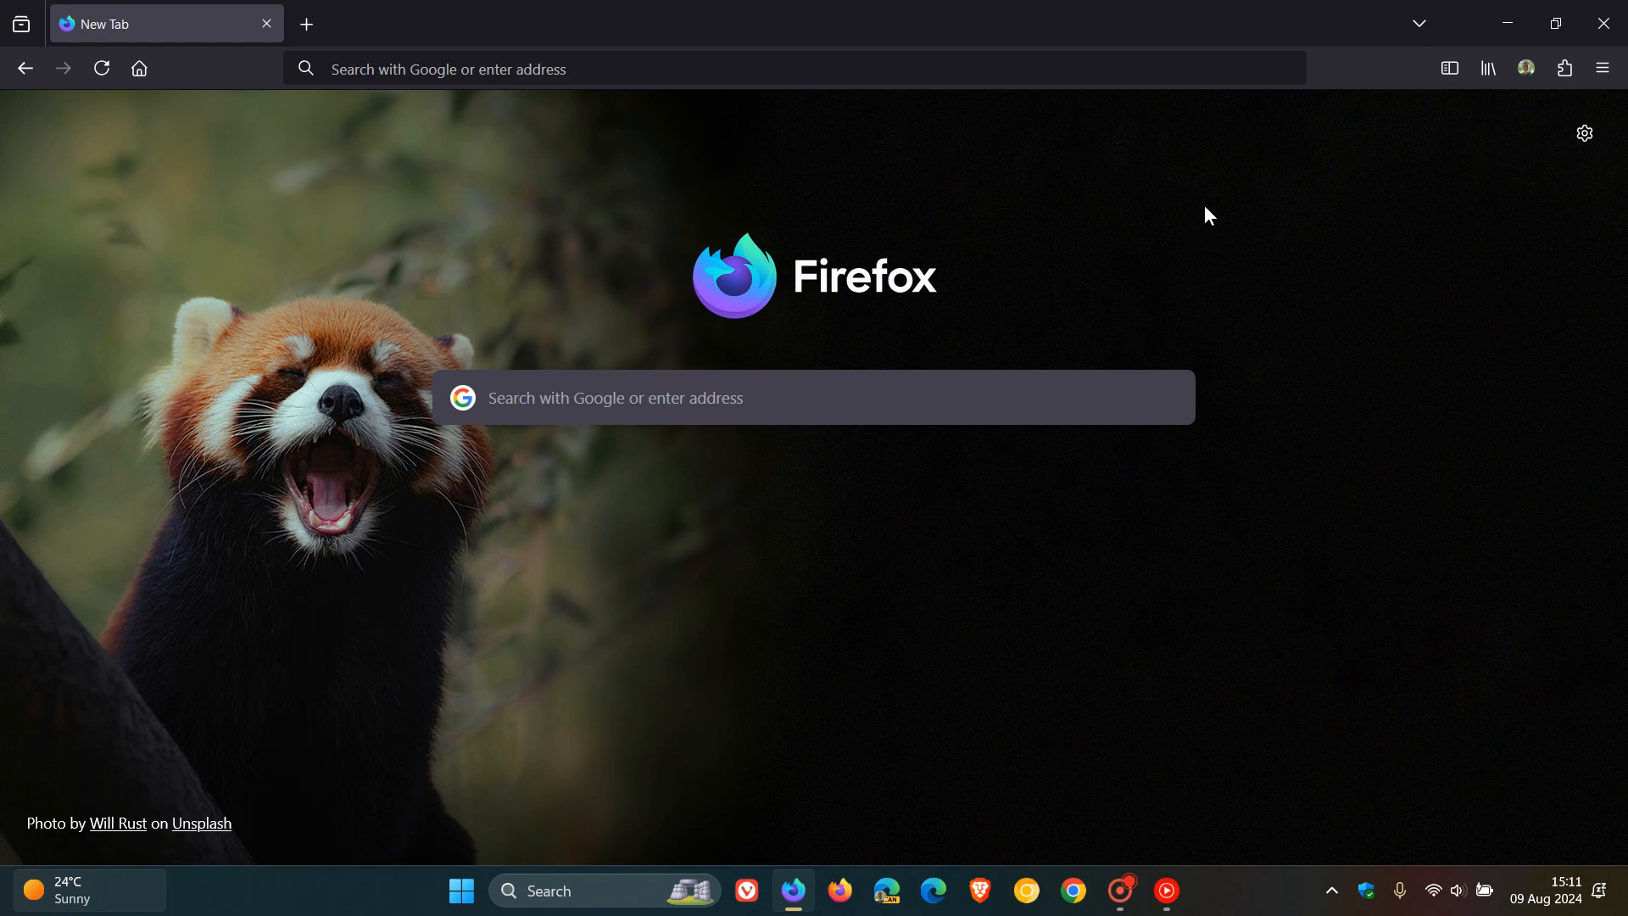
Step: Reset the new tab wallpaper to the plain dark default and close the settings
{"action": "left_click", "coordinate": [1581, 142]}
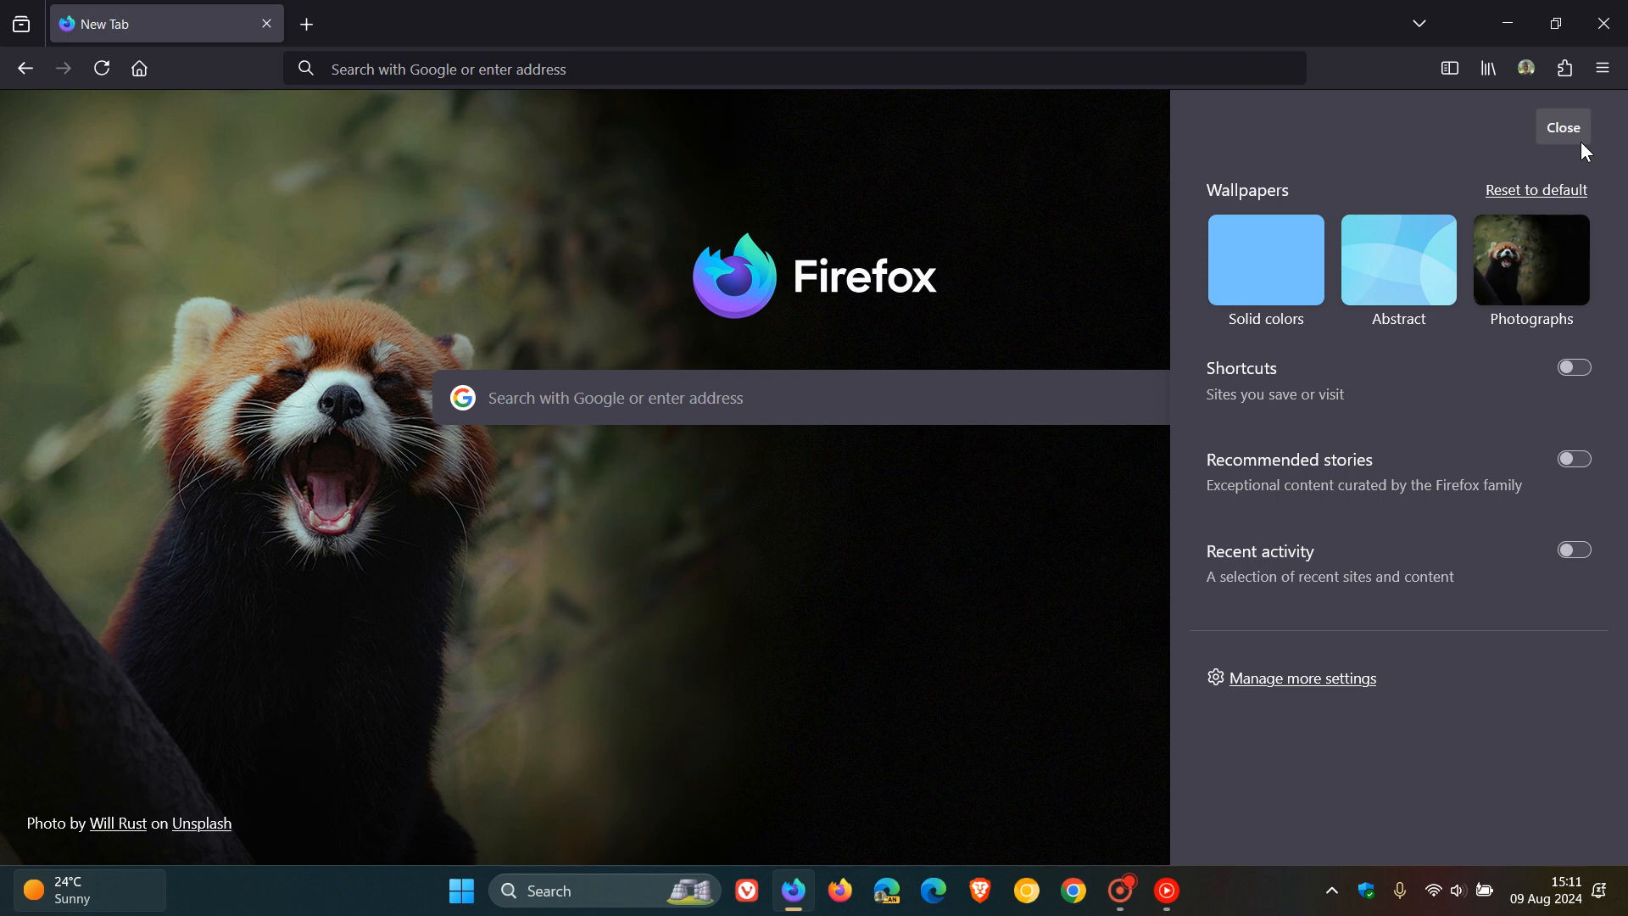
{"action": "left_click", "coordinate": [1538, 193]}
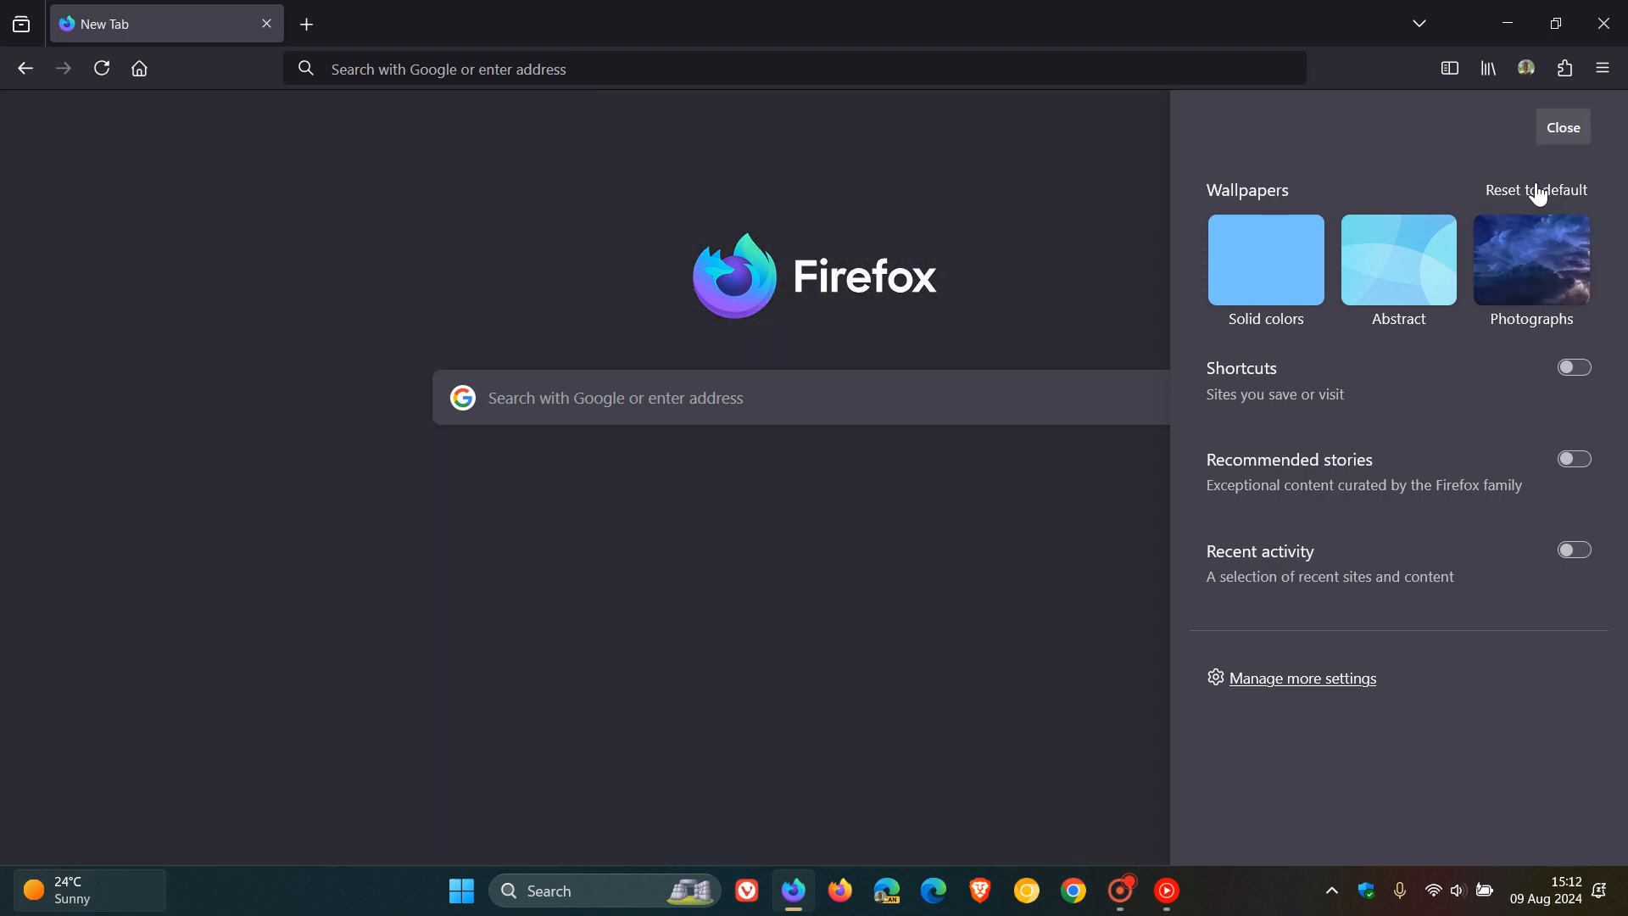
{"action": "left_click", "coordinate": [1564, 132]}
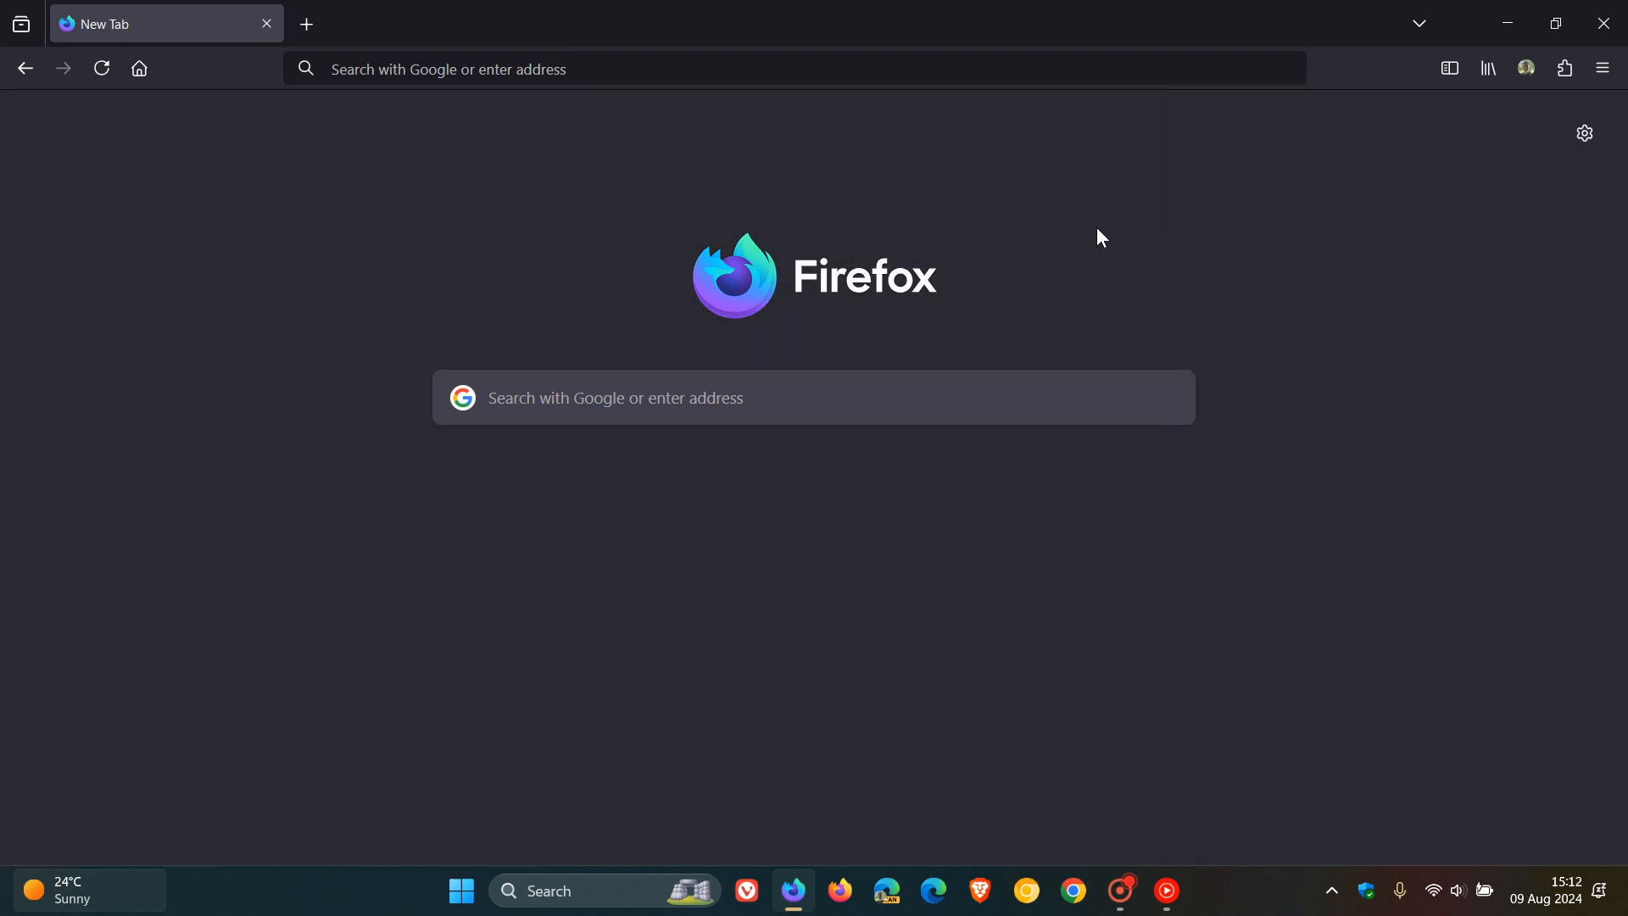